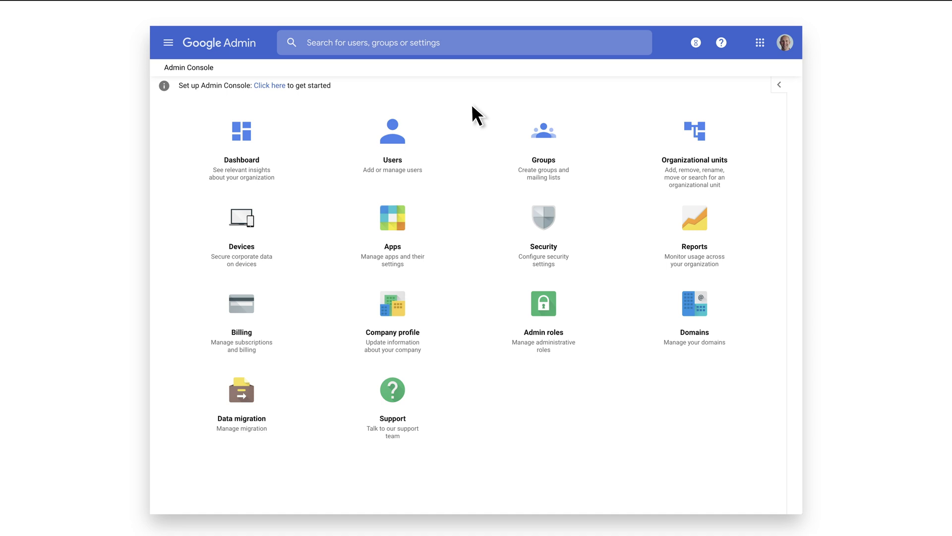
Review the Enrollment Admin user's details and its organizational unit without moving it
{"action": "left_click", "coordinate": [415, 134]}
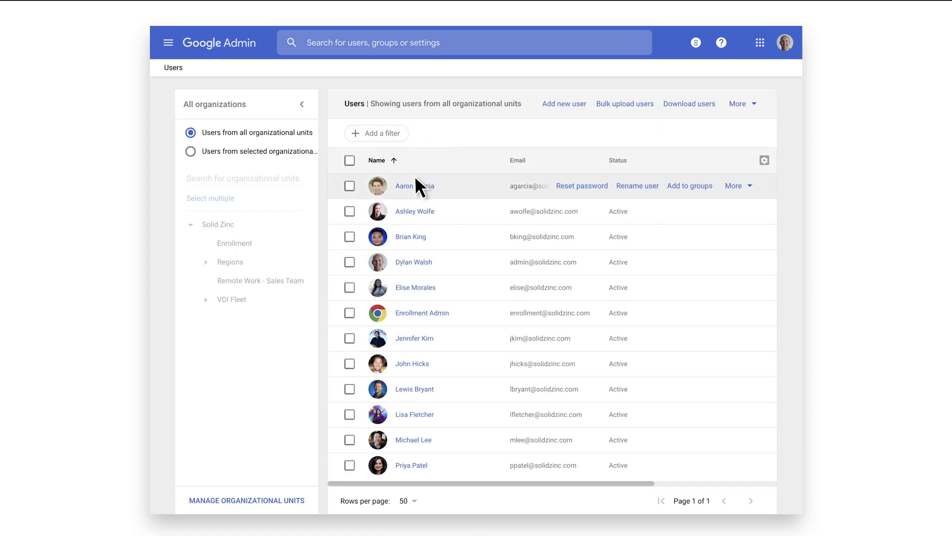
{"action": "left_click", "coordinate": [416, 313]}
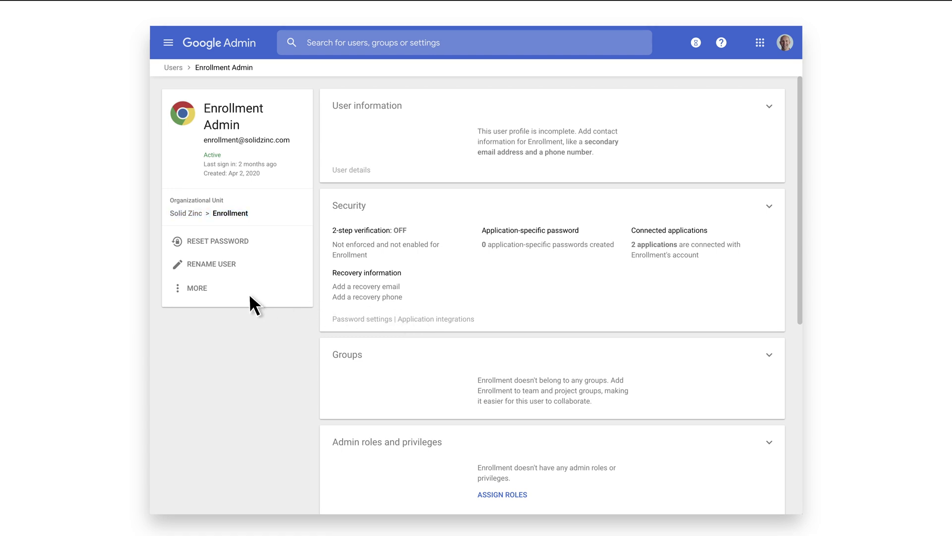
{"action": "left_click", "coordinate": [182, 285]}
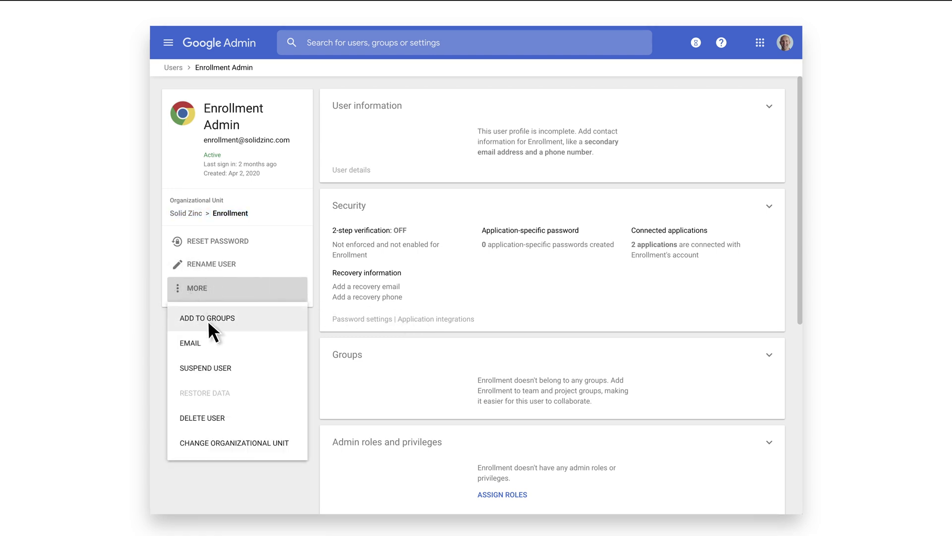
{"action": "left_click", "coordinate": [292, 442]}
{"action": "left_click", "coordinate": [524, 351]}
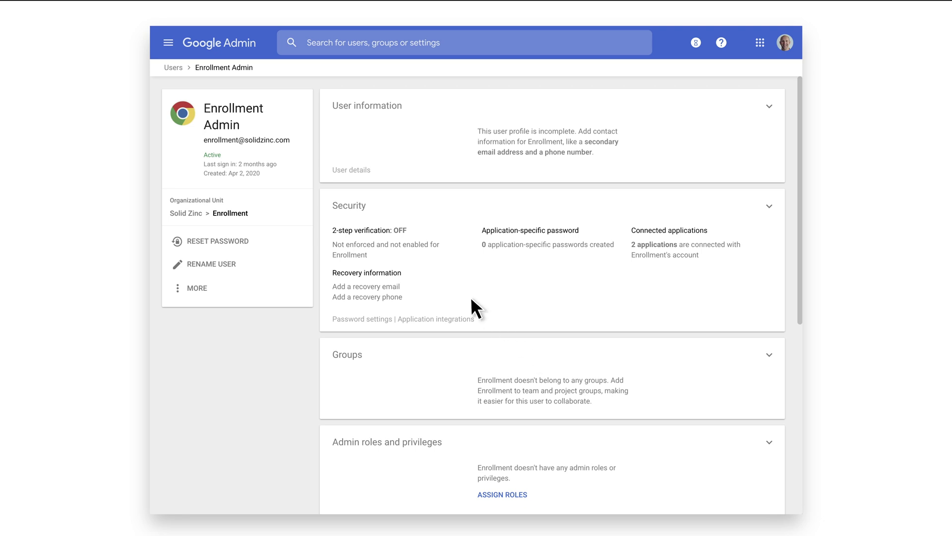
Reach the Chrome User & browser settings under Devices > Chrome management
{"action": "left_click", "coordinate": [239, 45]}
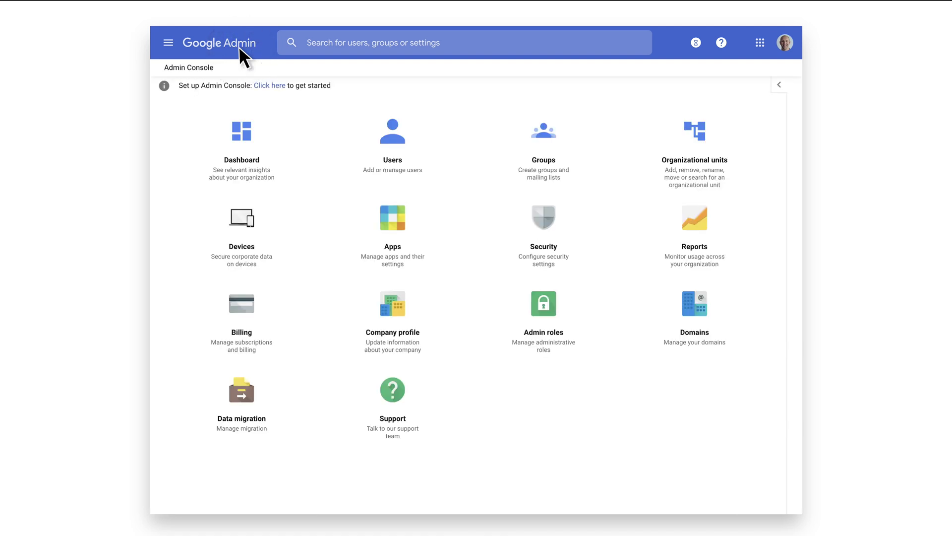
{"action": "left_click", "coordinate": [261, 226]}
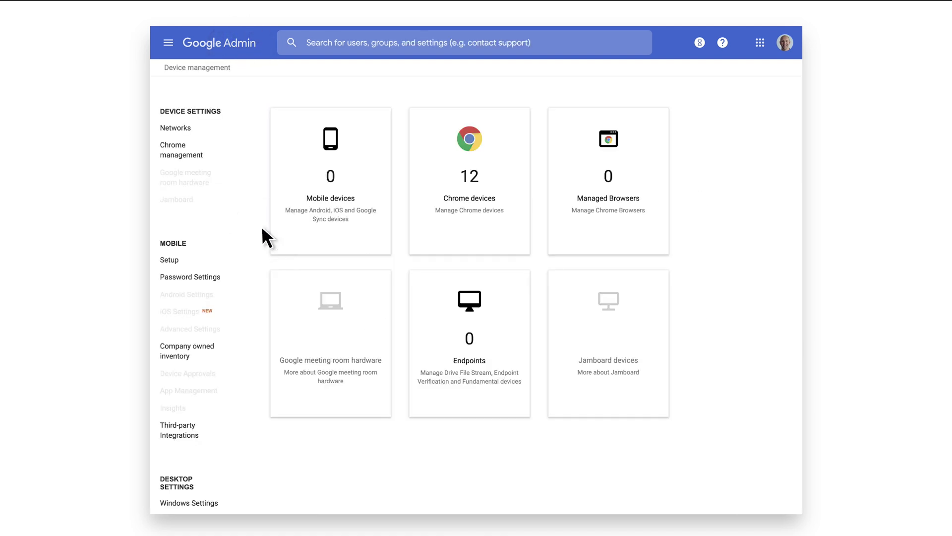
{"action": "left_click", "coordinate": [185, 152]}
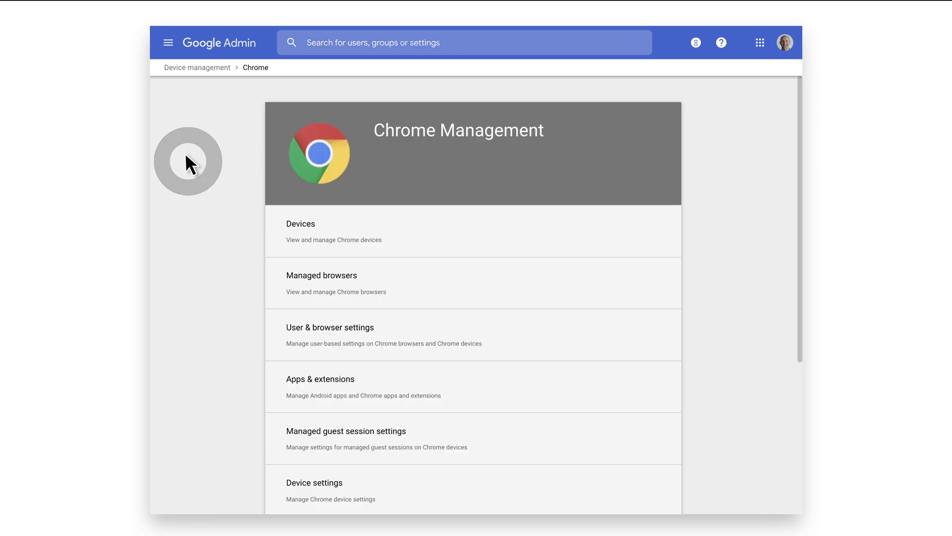
{"action": "left_click", "coordinate": [396, 339]}
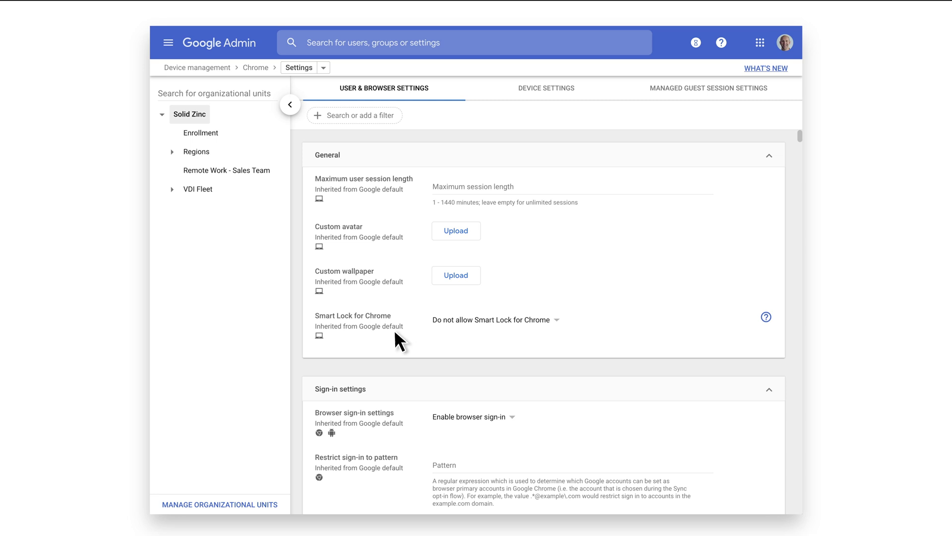
For the Enrollment OU, set Device enrollment to 'Place Chrome device in user organization'
{"action": "left_click", "coordinate": [210, 129]}
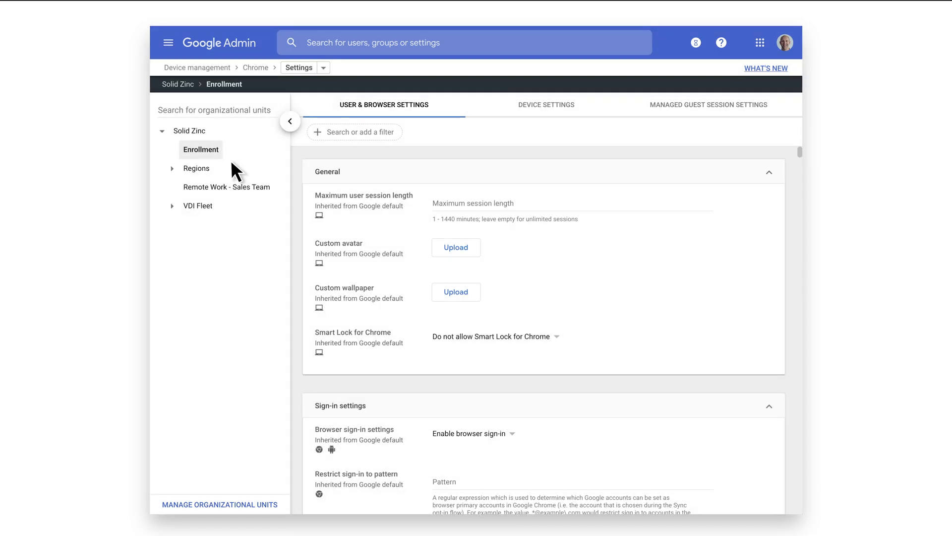
{"action": "type", "text": "Enrollment"}
{"action": "key", "text": "Return"}
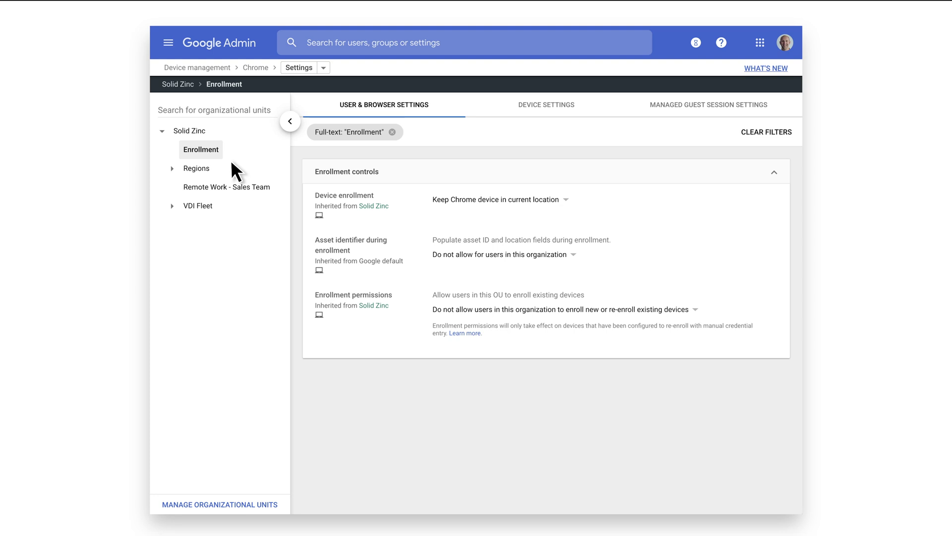
{"action": "left_click", "coordinate": [565, 199]}
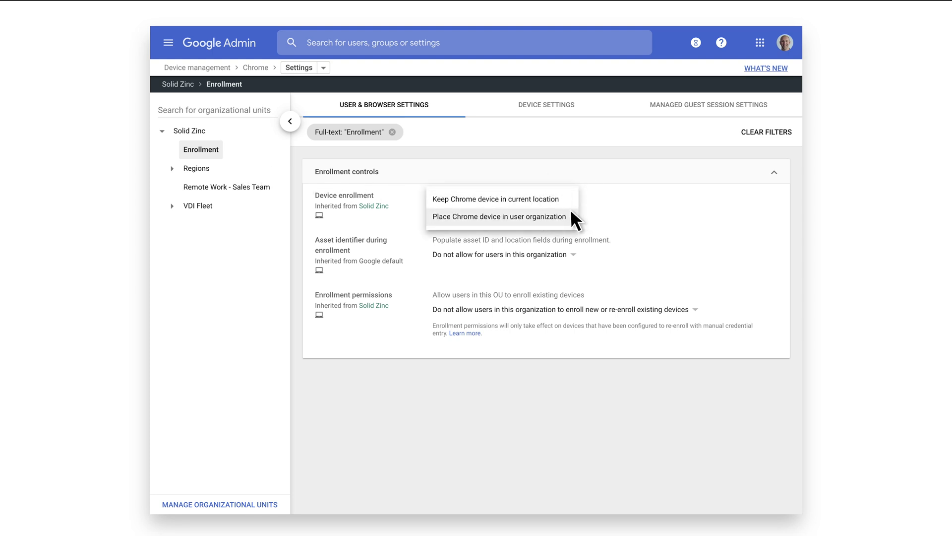
{"action": "left_click", "coordinate": [571, 215]}
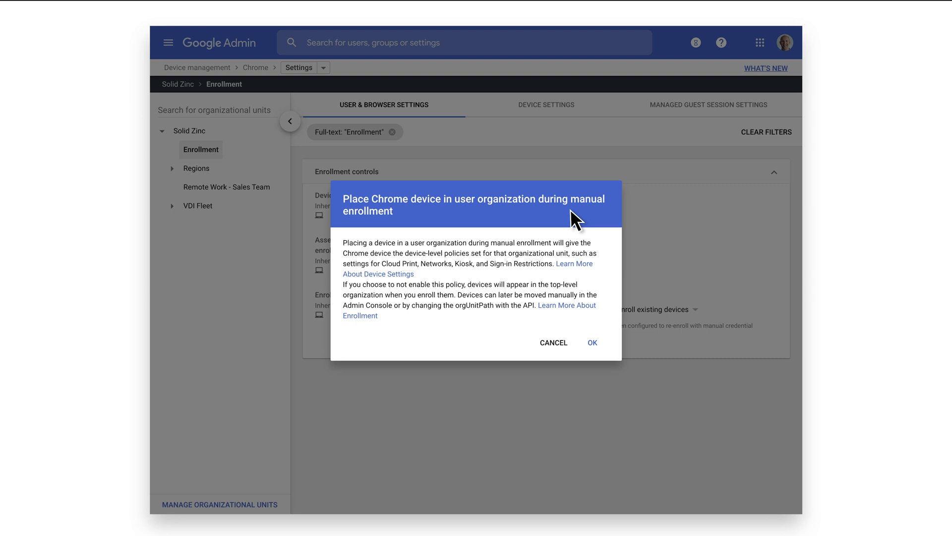
{"action": "left_click", "coordinate": [593, 339]}
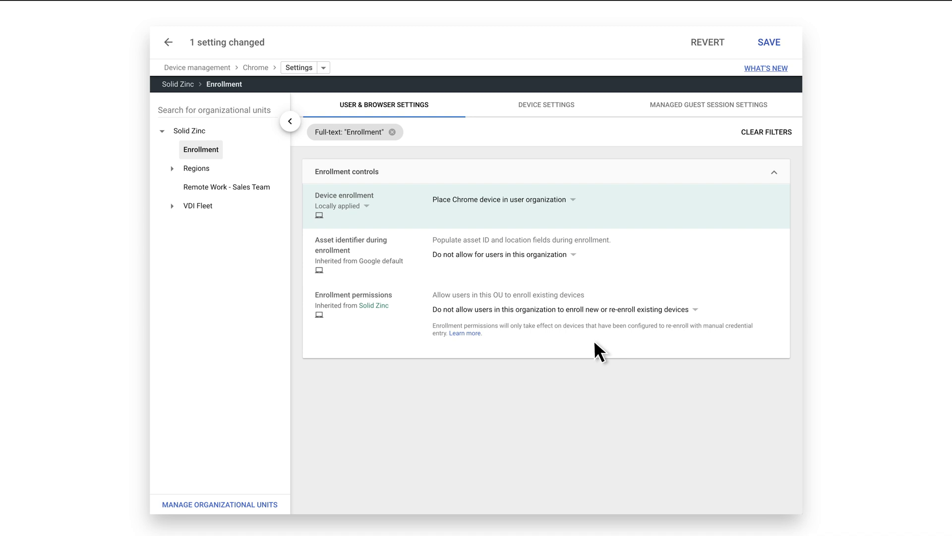
Set Enrollment permissions to allow users to enroll or re-enroll devices, and save both changes
{"action": "left_click", "coordinate": [693, 309]}
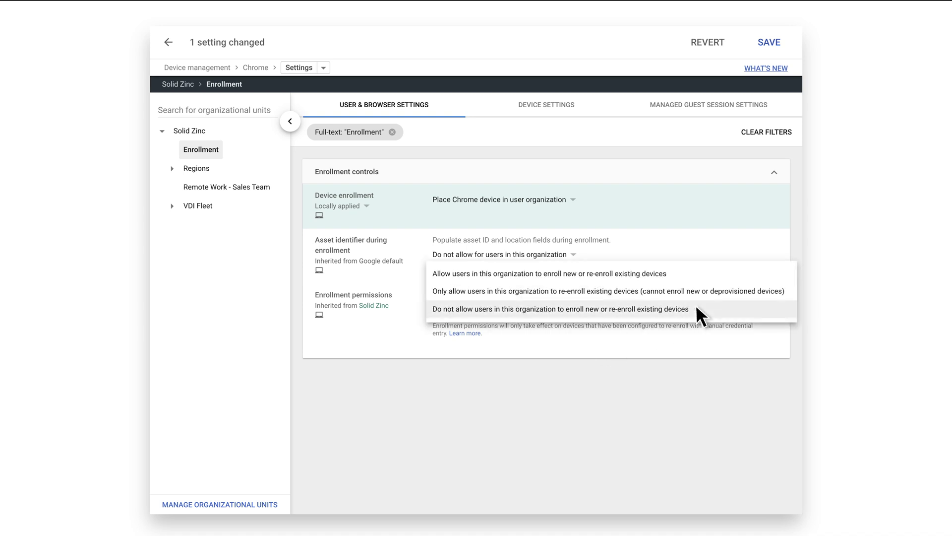
{"action": "left_click", "coordinate": [678, 273]}
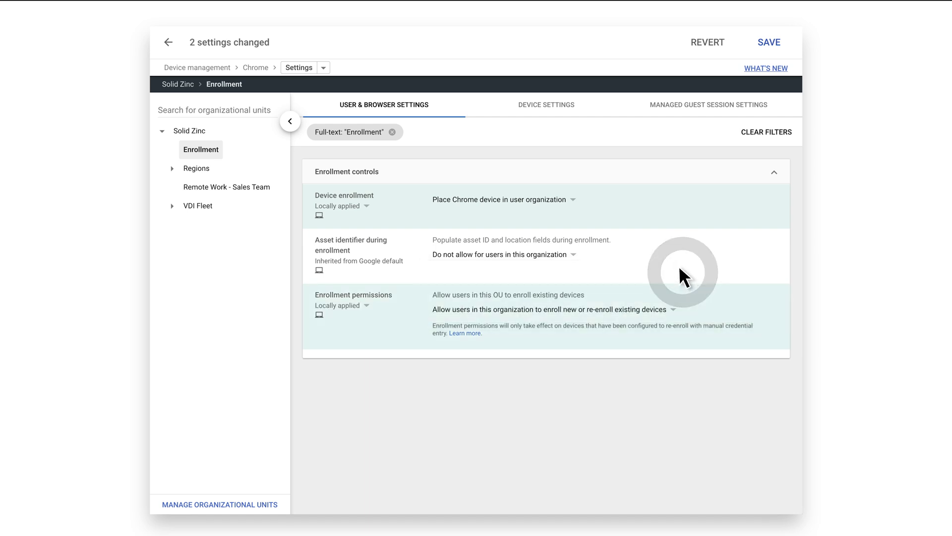
{"action": "left_click", "coordinate": [769, 41]}
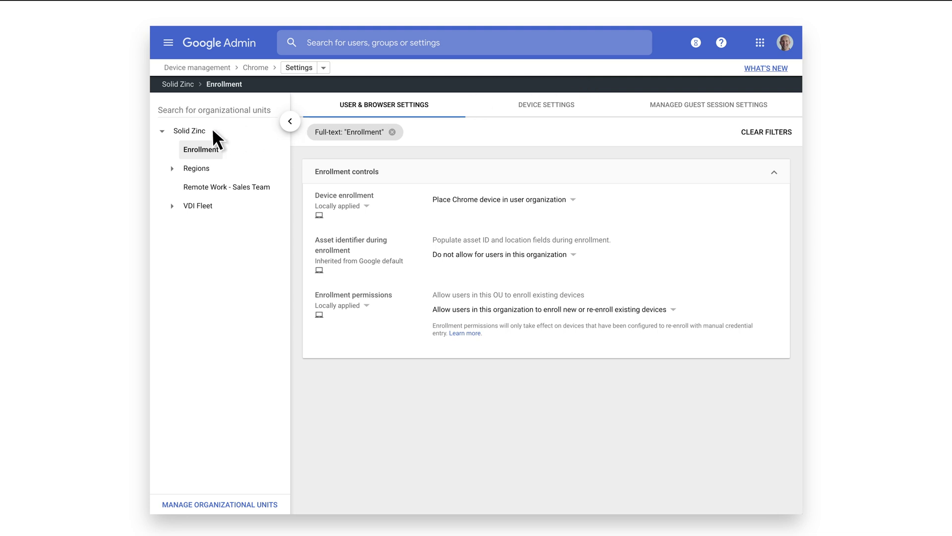
For Solid Zinc, set Enrollment permissions to not allow enrolling or re-enrolling devices, and save
{"action": "left_click", "coordinate": [190, 131]}
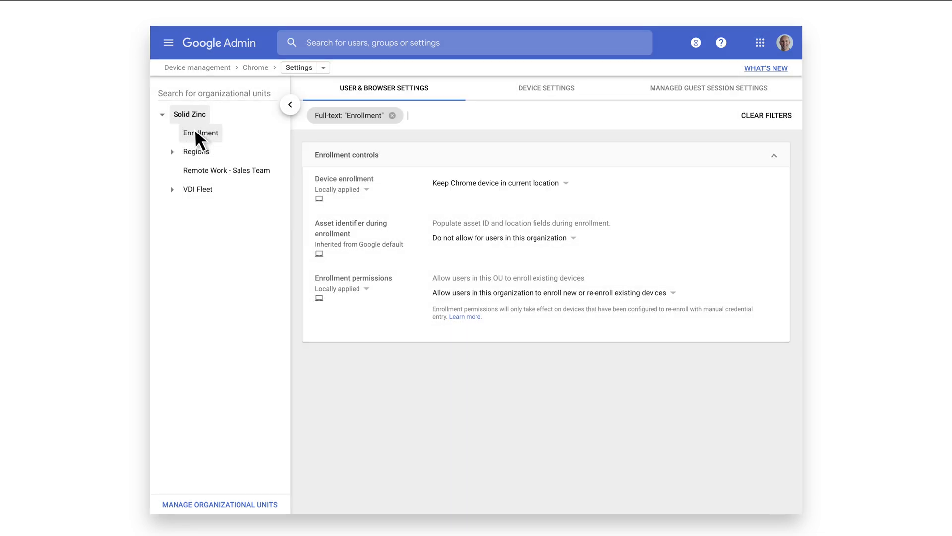
{"action": "left_click", "coordinate": [674, 291]}
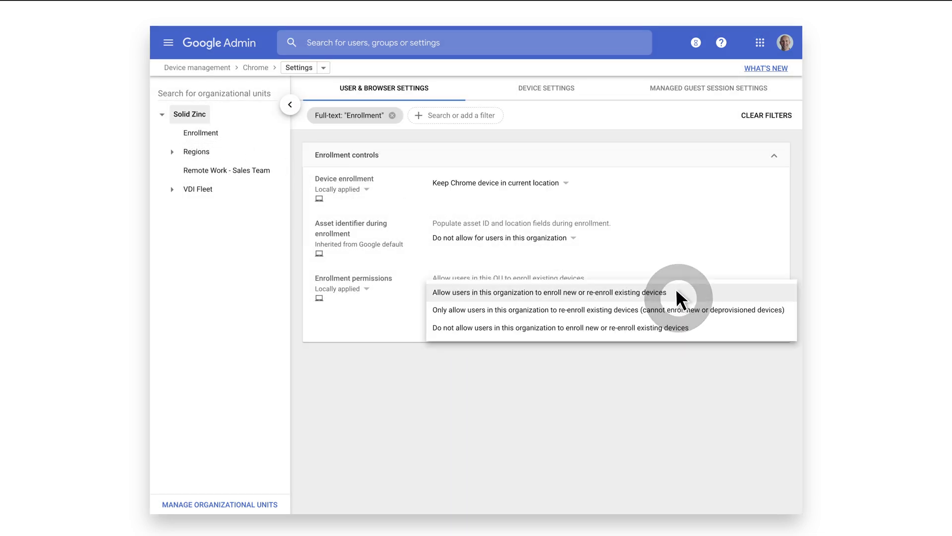
{"action": "left_click", "coordinate": [738, 330]}
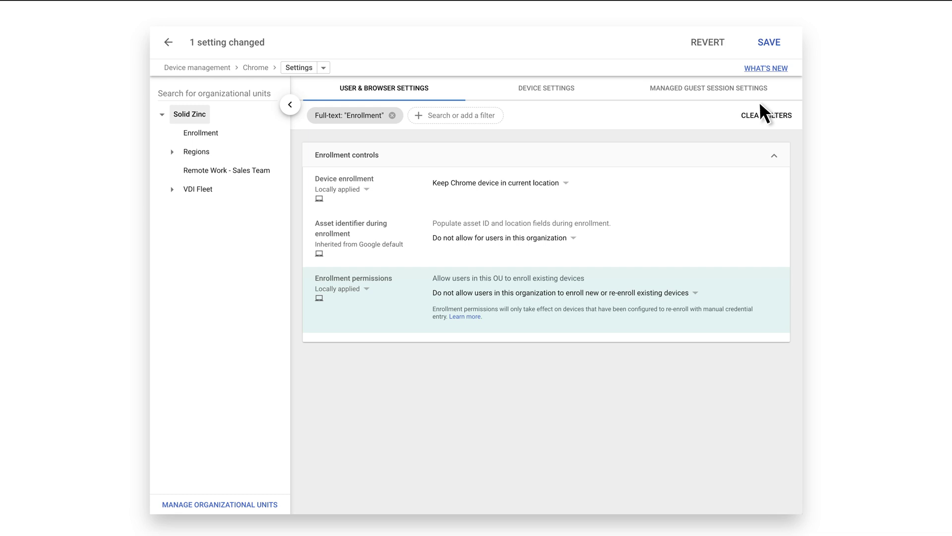
{"action": "left_click", "coordinate": [766, 43]}
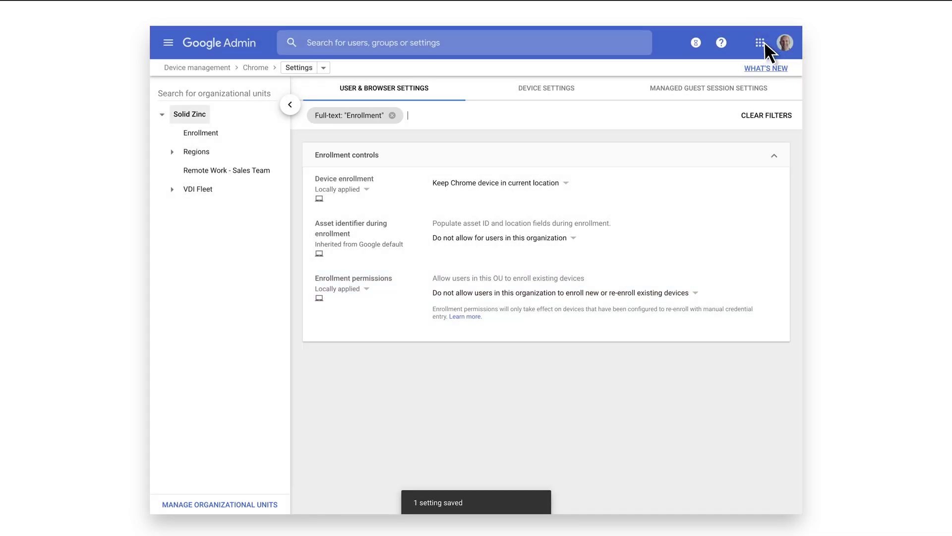